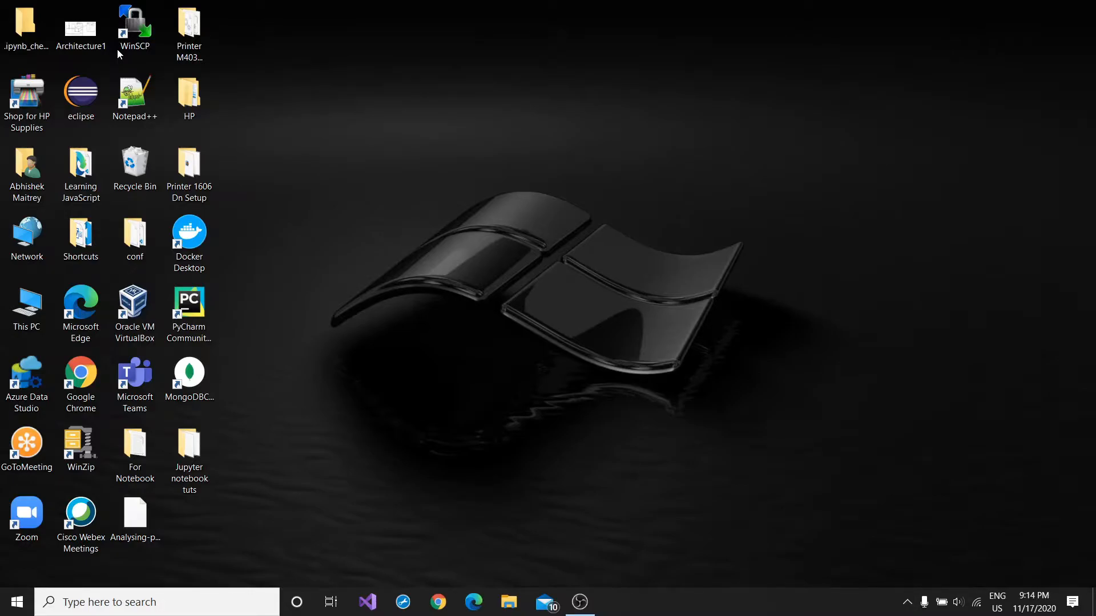
- Launch Command Prompt from Windows search and run mongod, which is not recognized
click(129, 602)
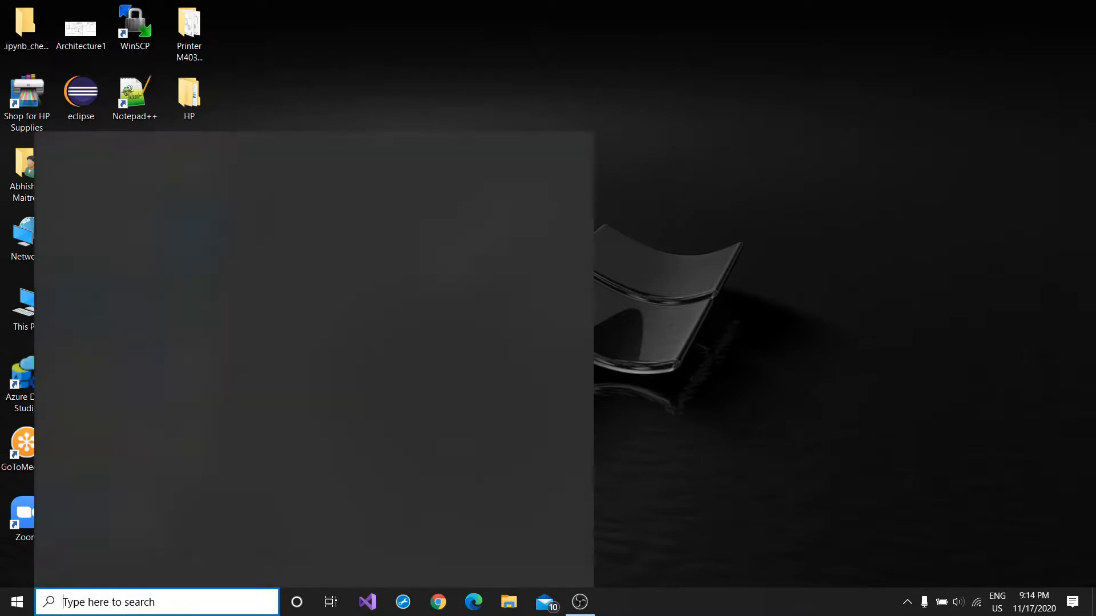
text(CMD)
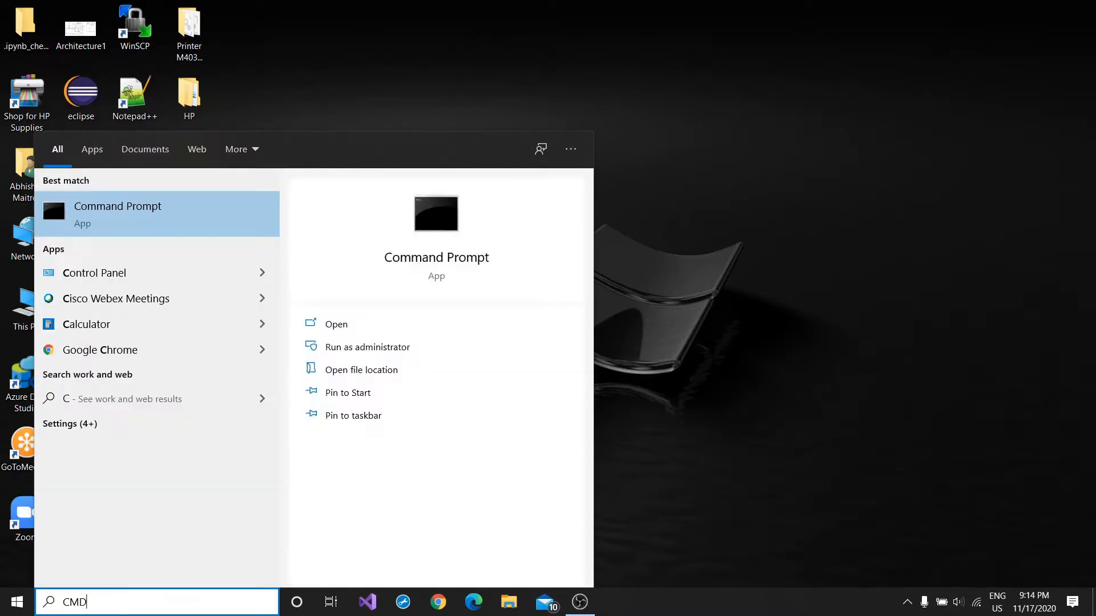
key(Return)
text(cd)
key(BackSpace)
key(BackSpace)
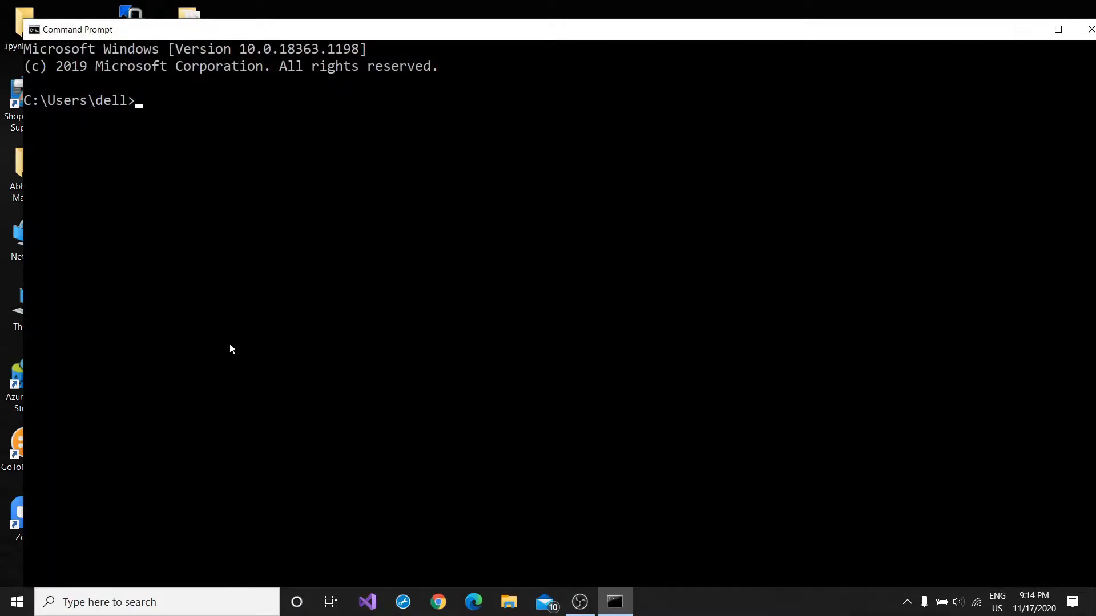
text(mogno)
key(BackSpace)
key(BackSpace)
key(BackSpace)
text(gno)
key(BackSpace)
key(BackSpace)
key(BackSpace)
text(ngo)
text(d)
key(Return)
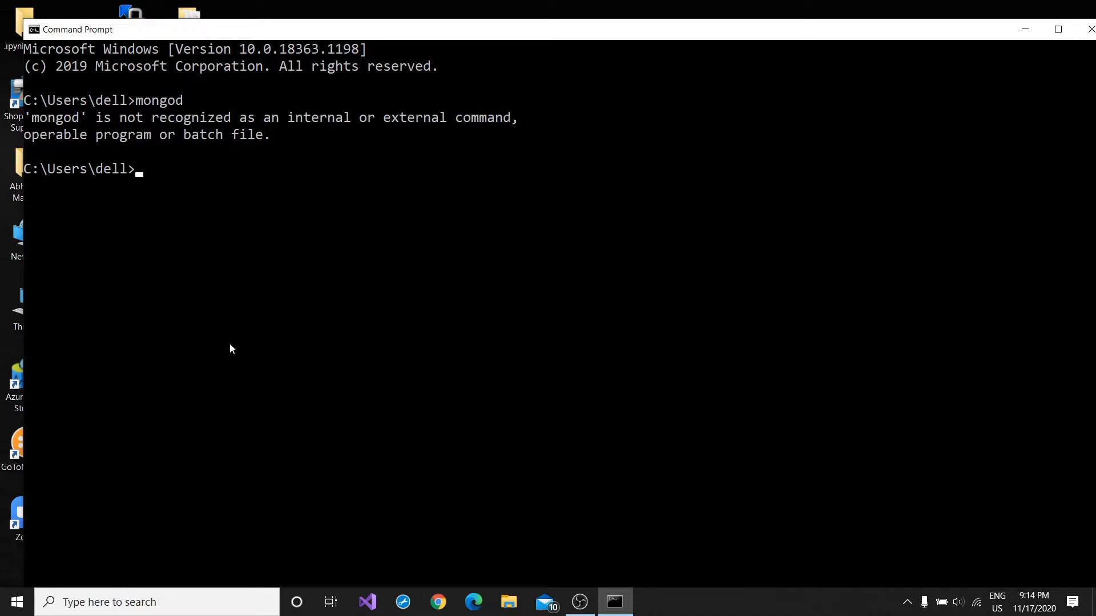
- Run mongod.ex and mongod.exe, both unrecognized, then cd / to reach C:\
key(Up)
text(.ex)
key(Return)
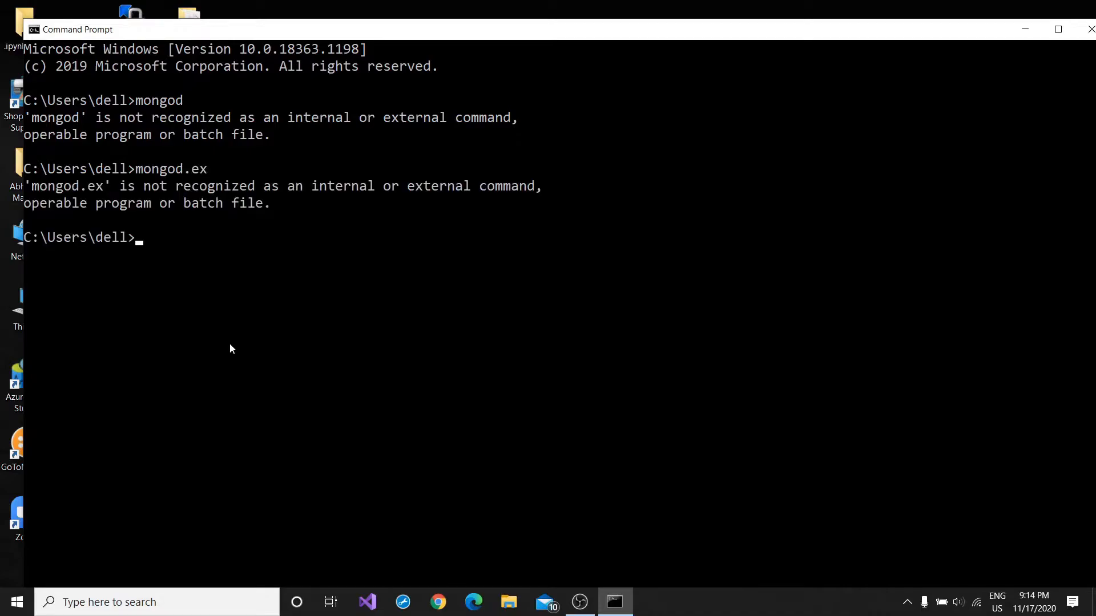
key(Up)
key(Return)
key(Up)
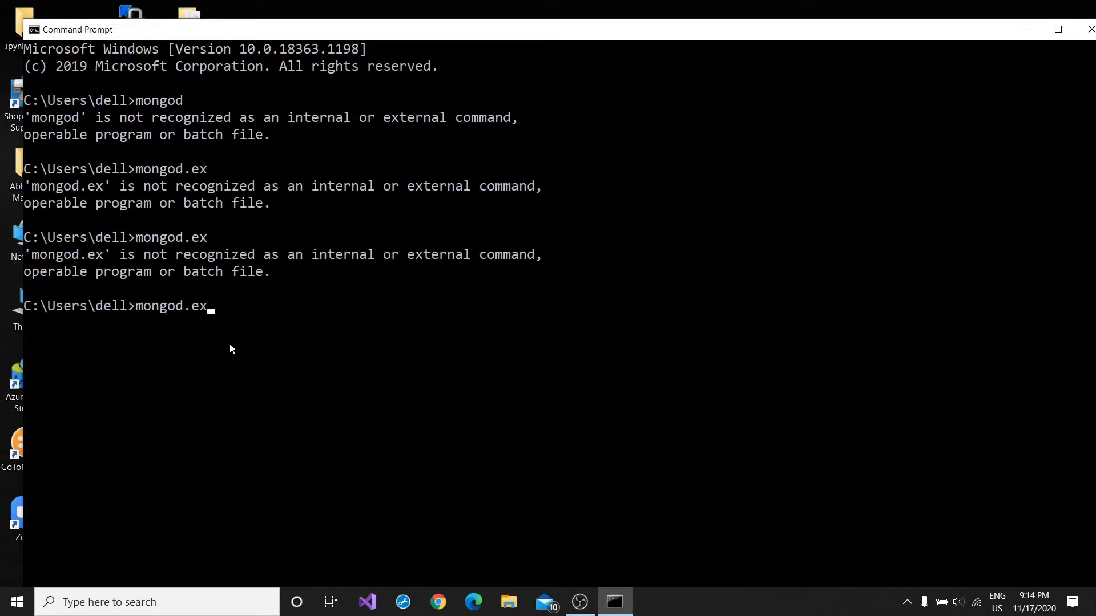
text(e)
key(Return)
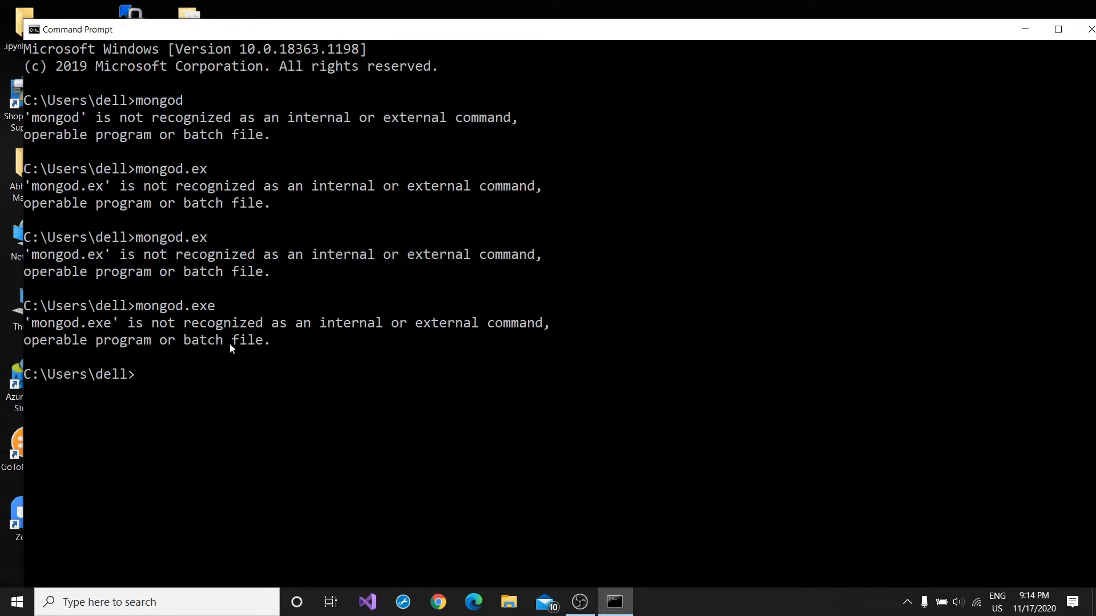
text(cd /)
key(Return)
- In File Explorer, browse into C:\Program Files
click(473, 603)
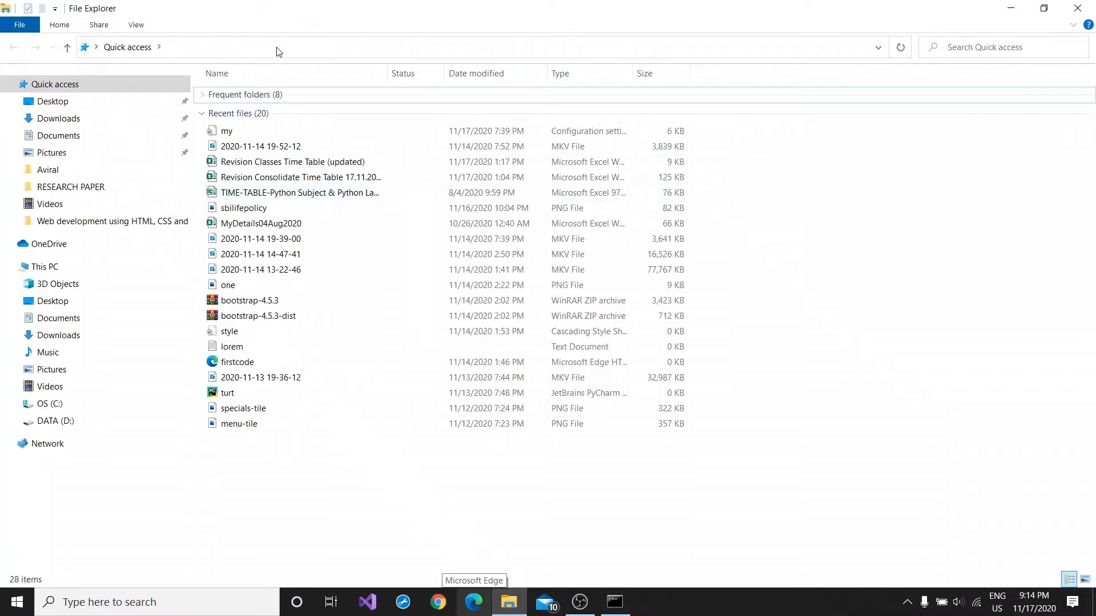
click(75, 406)
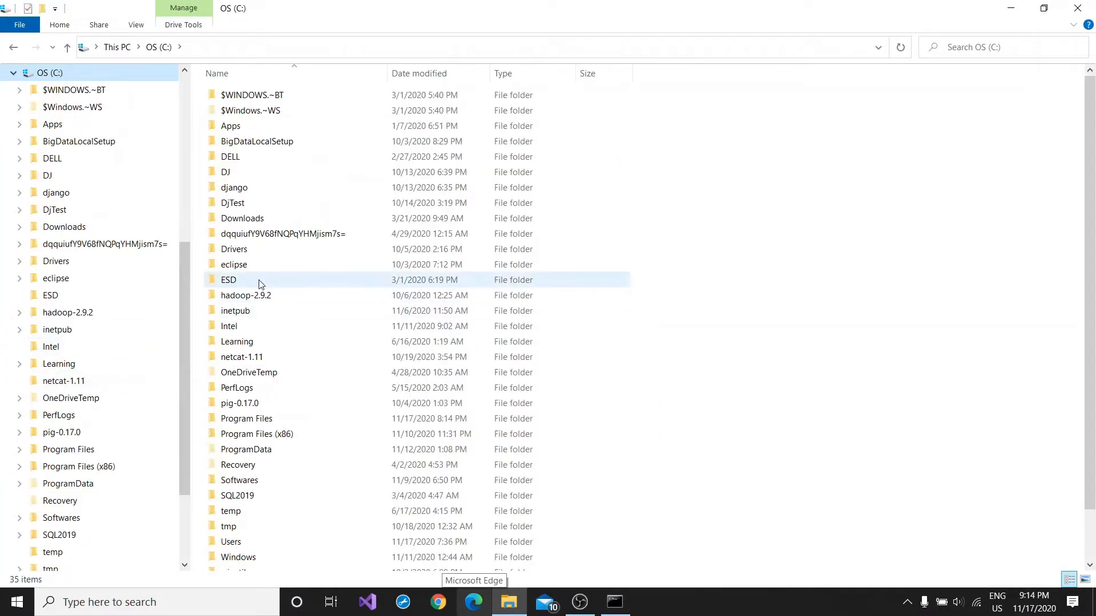
scroll(259, 283, down, 2)
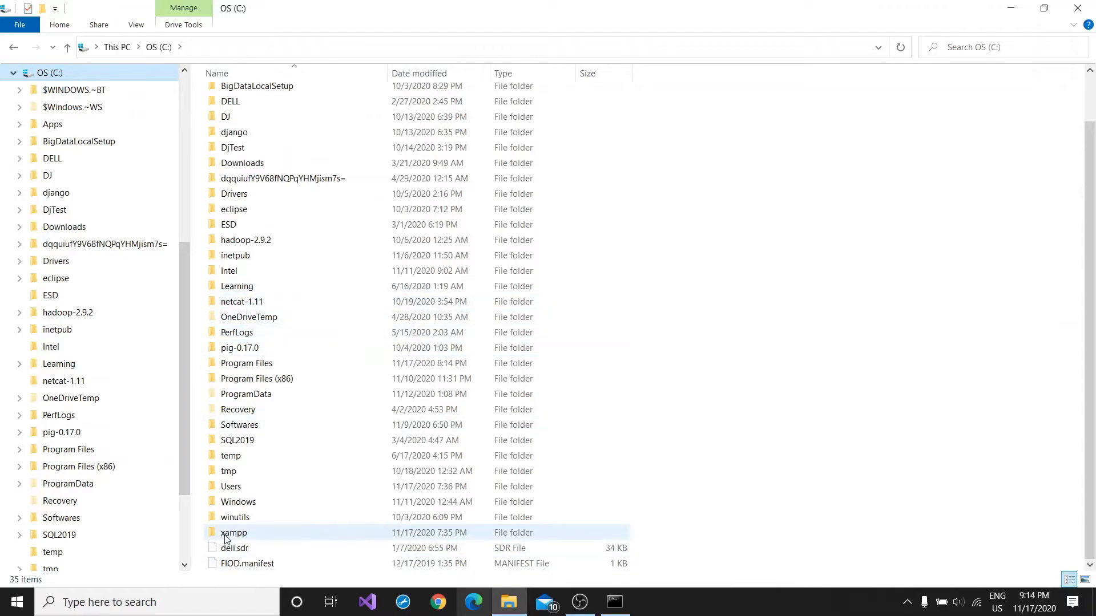
click(237, 368)
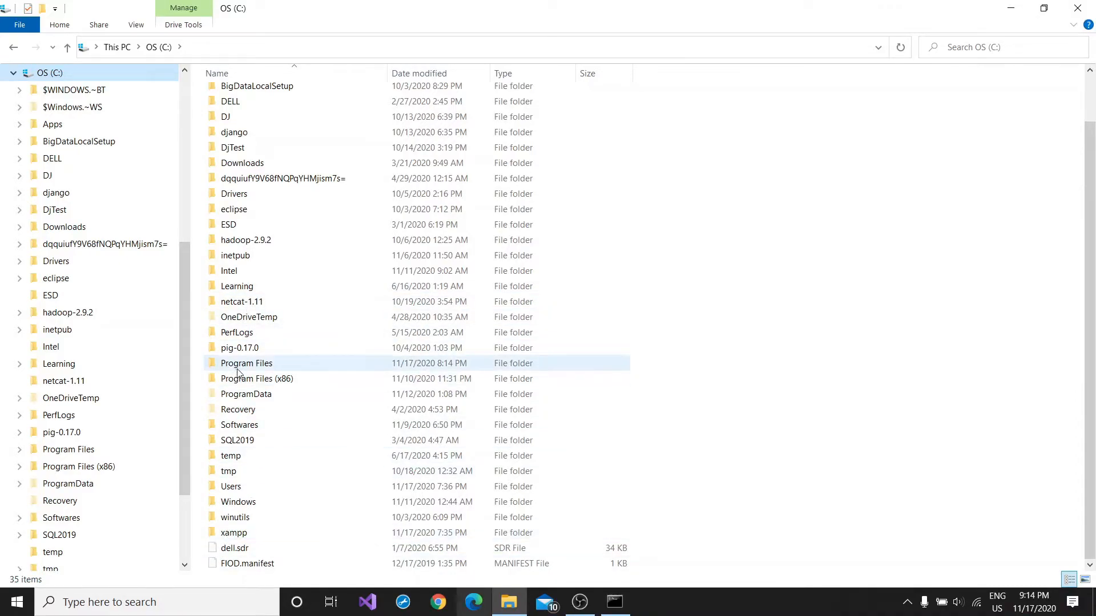
double_click(238, 368)
scroll(261, 359, down, 2)
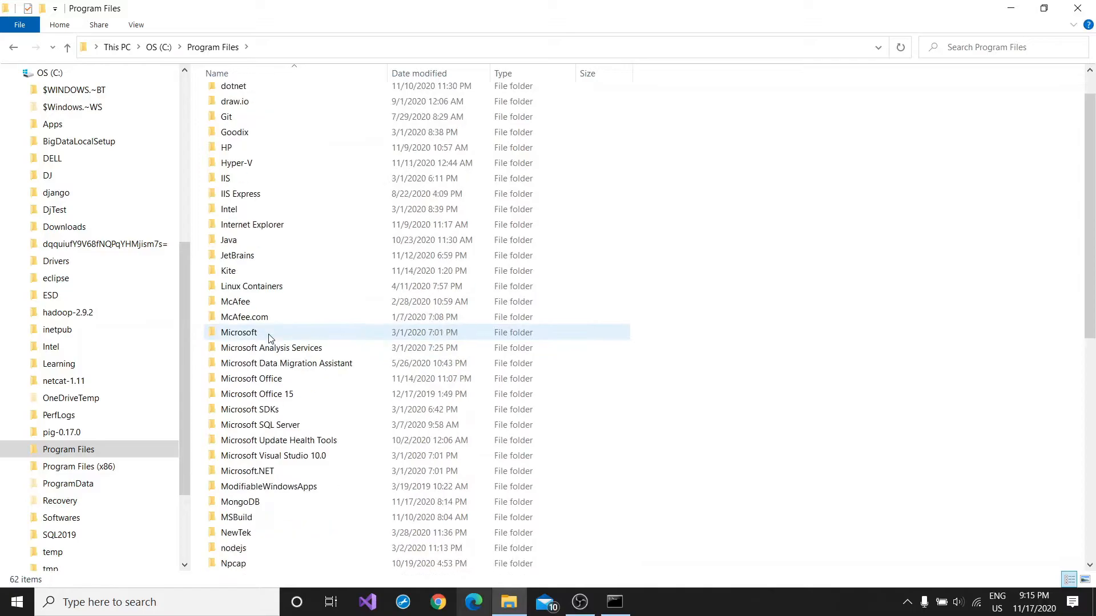
scroll(269, 336, up, 2)
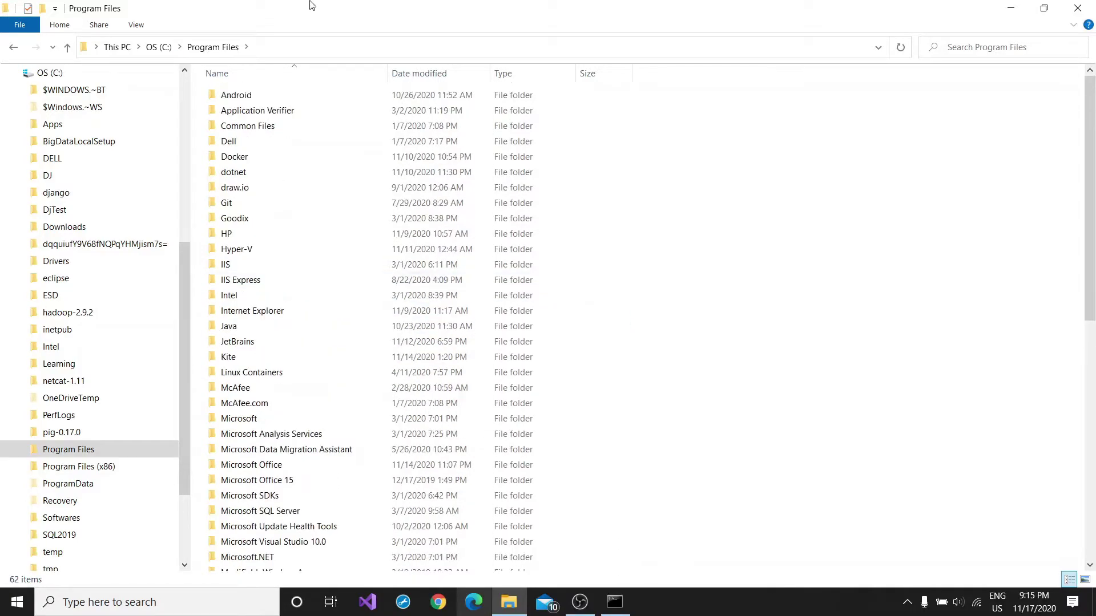
- Navigate the address bar to C:\Program Files\MongoDB\Server\4.4\bin
click(274, 41)
key(End)
text(\)
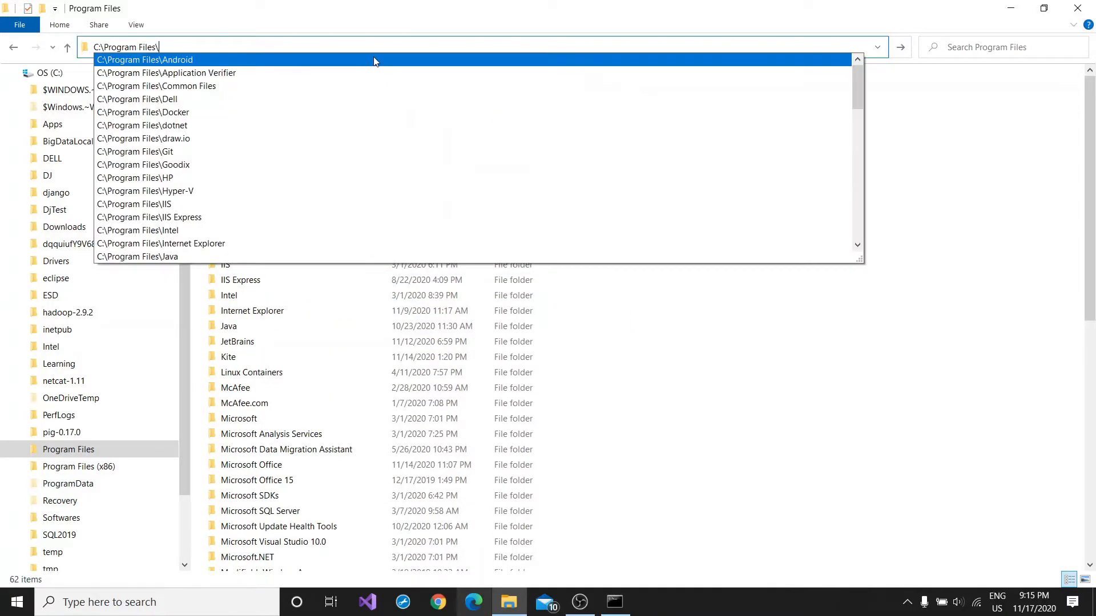
text(P)
key(BackSpace)
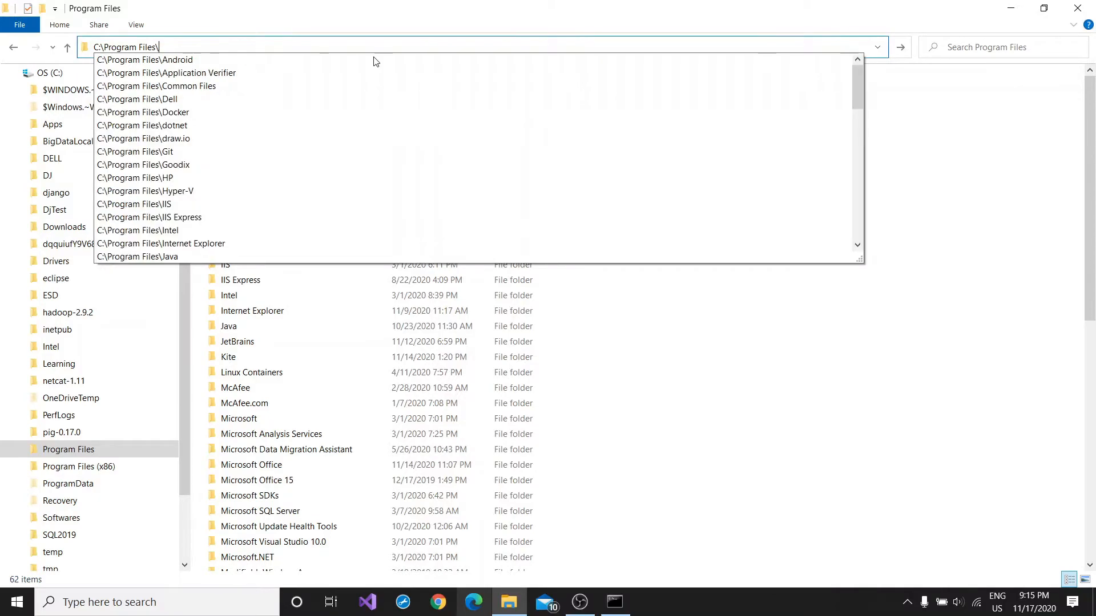
text(Mon)
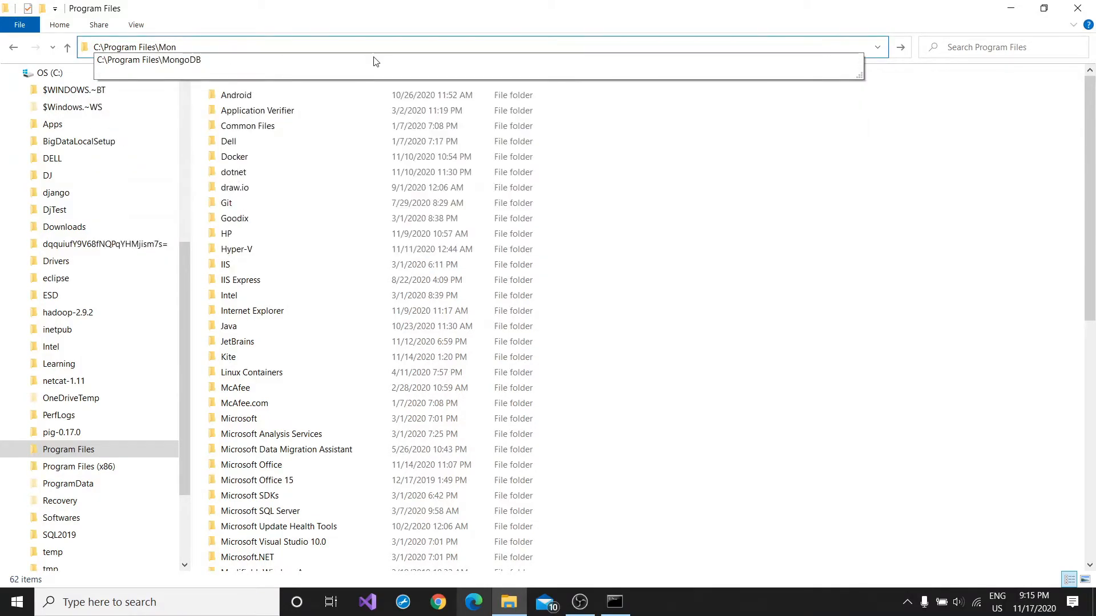
click(373, 61)
key(End)
text(\)
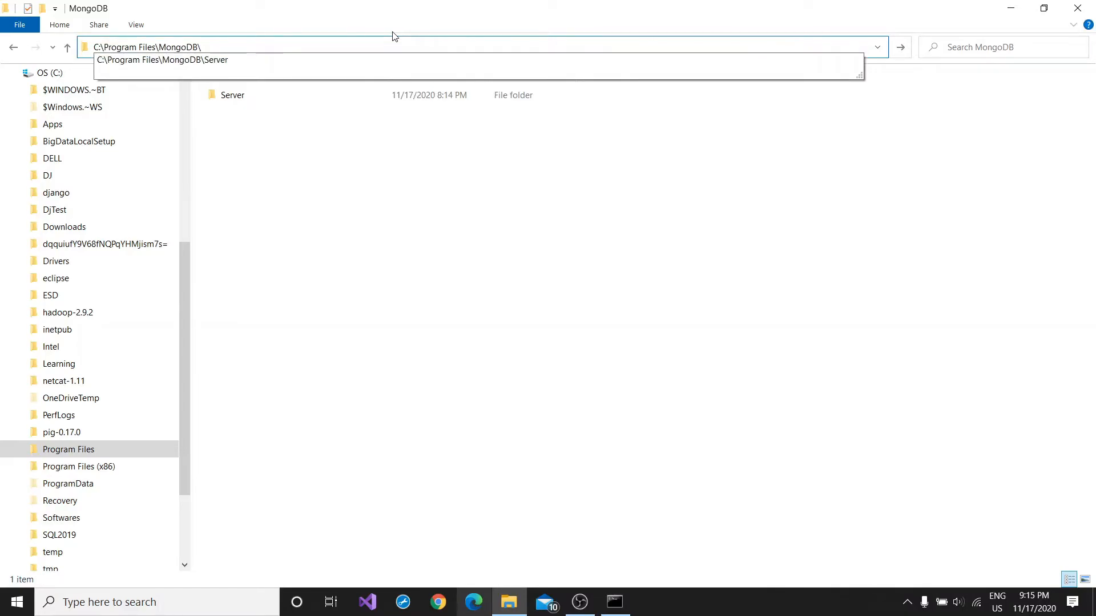
key(Down)
text(\4.)
text(4\bin)
key(Return)
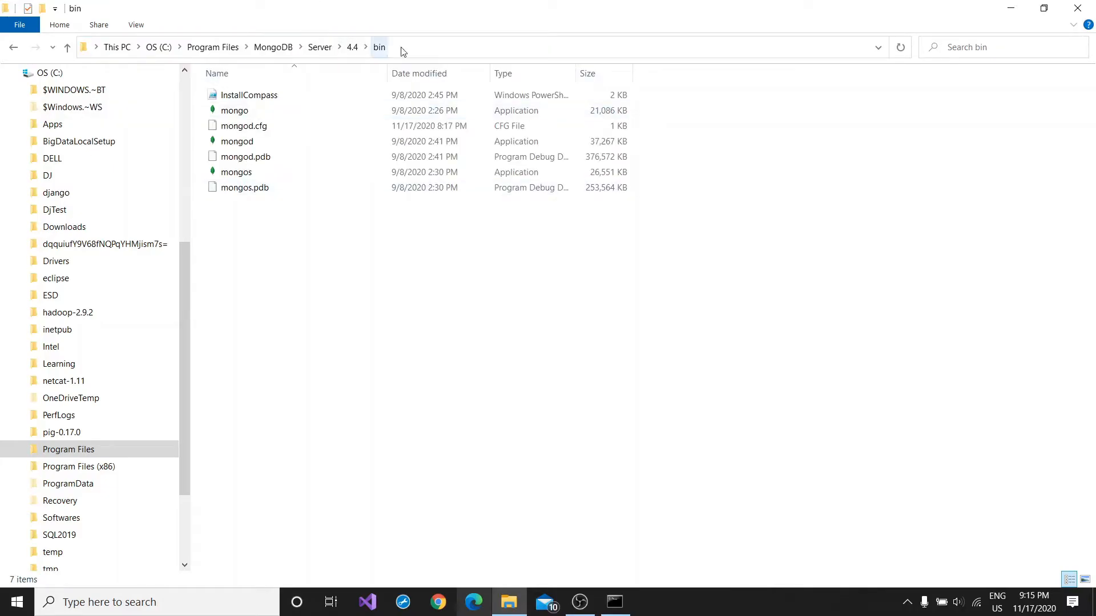
- Copy the bin folder's full path from the address bar
right_click(420, 49)
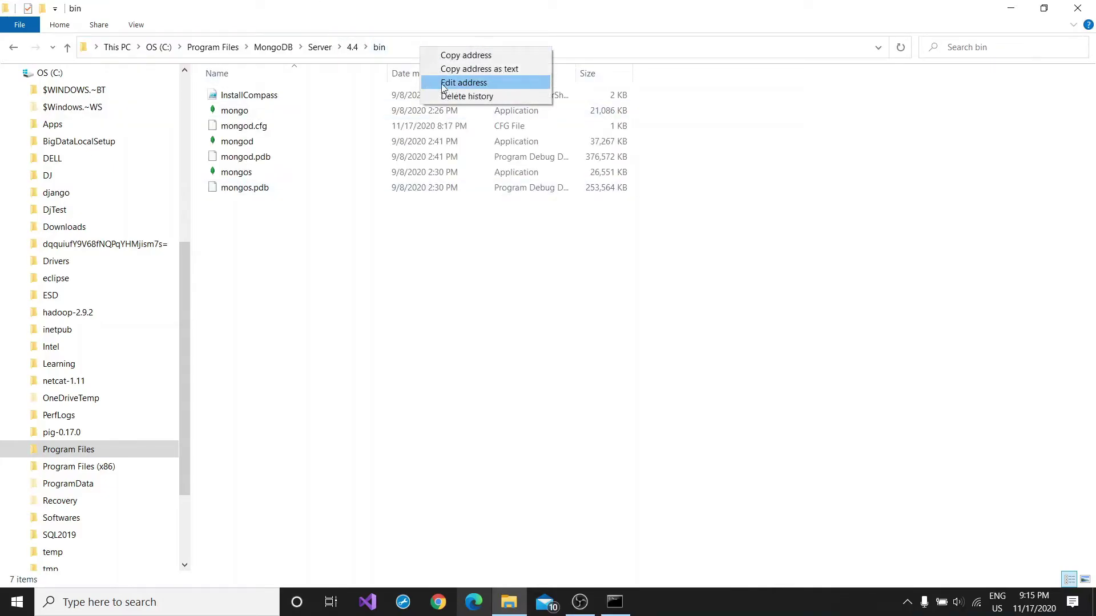
click(459, 56)
- Back in Command Prompt, cd / then cd into the pasted MongoDB 4.4 bin path
key(alt+Tab)
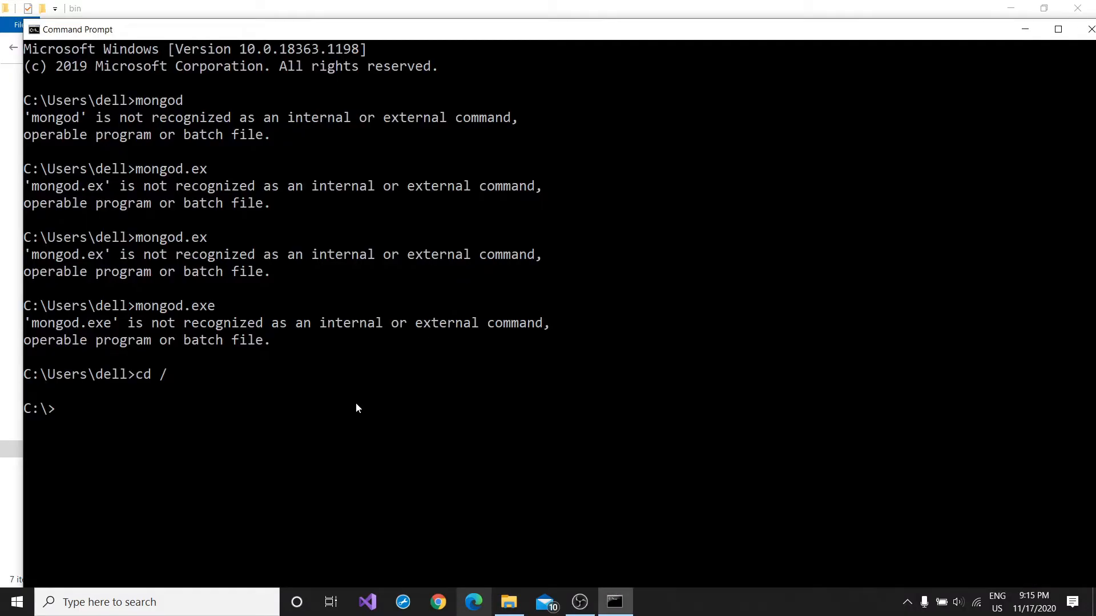
text(c)
text(d /)
key(Return)
text(cd)
key(ctrl+f)
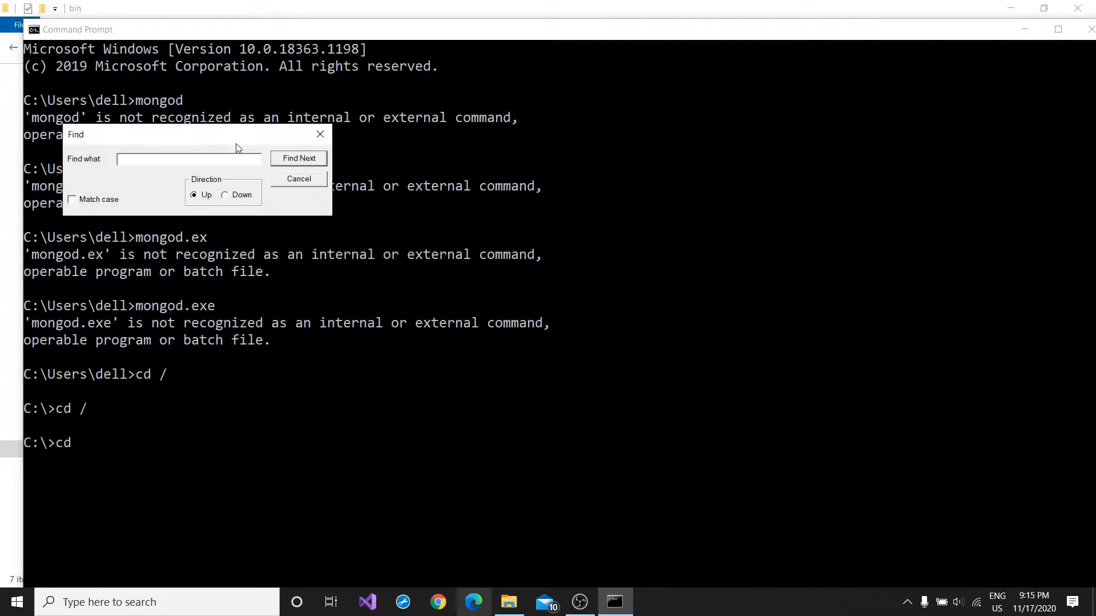
click(326, 127)
key(ctrl+v)
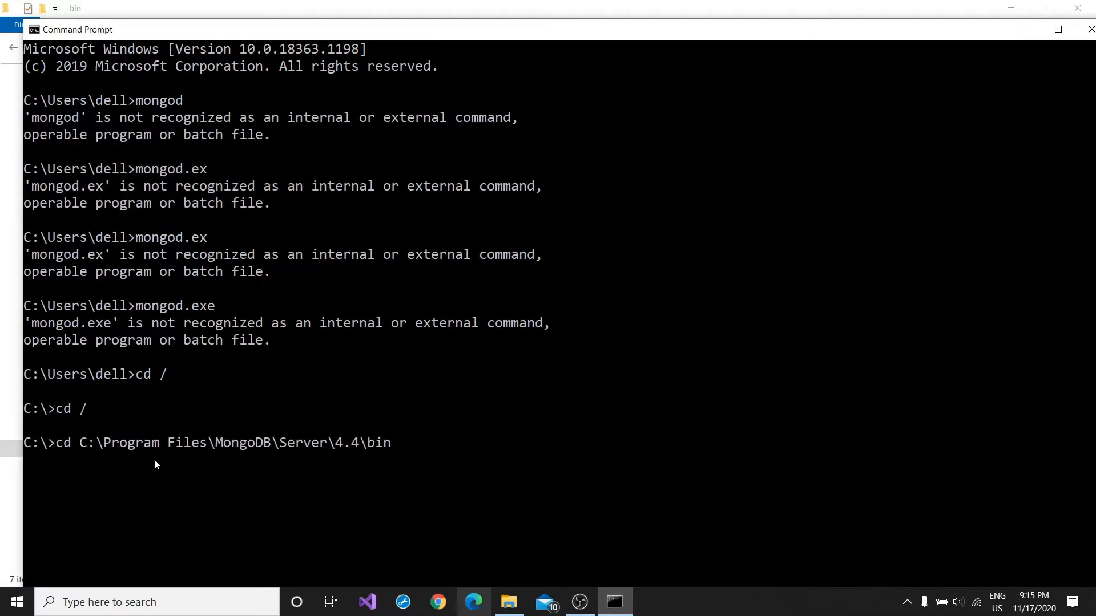
key(Return)
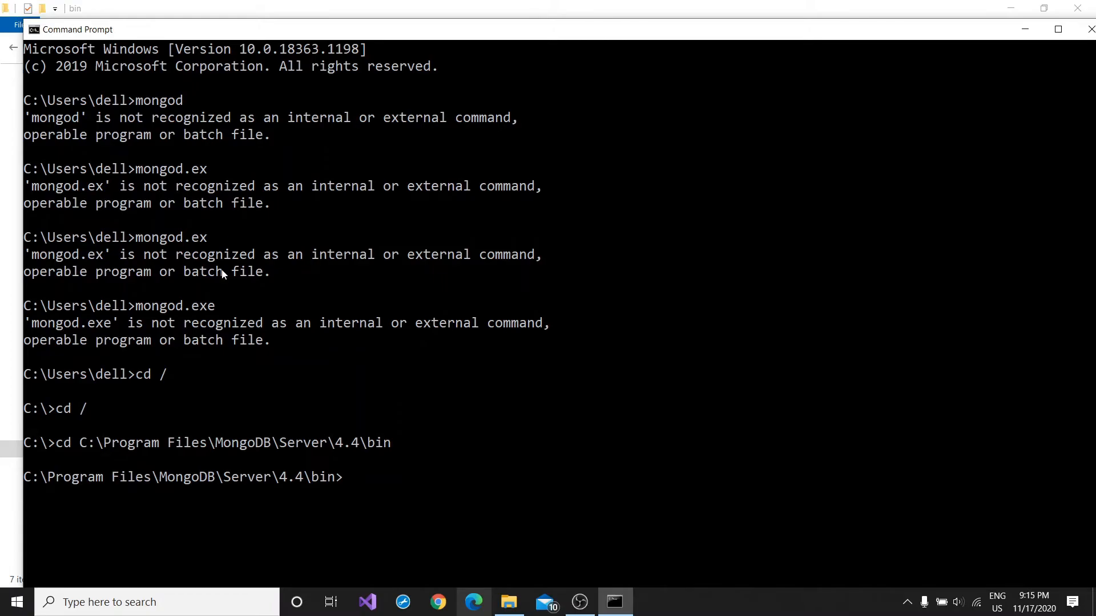
text(mo)
- Run mongod and mongod.exe from bin; both start, print logs and exit with code 100
key(BackSpace)
text(o)
text(ngod)
key(Return)
scroll(328, 445, up, 5)
scroll(300, 422, up, 10)
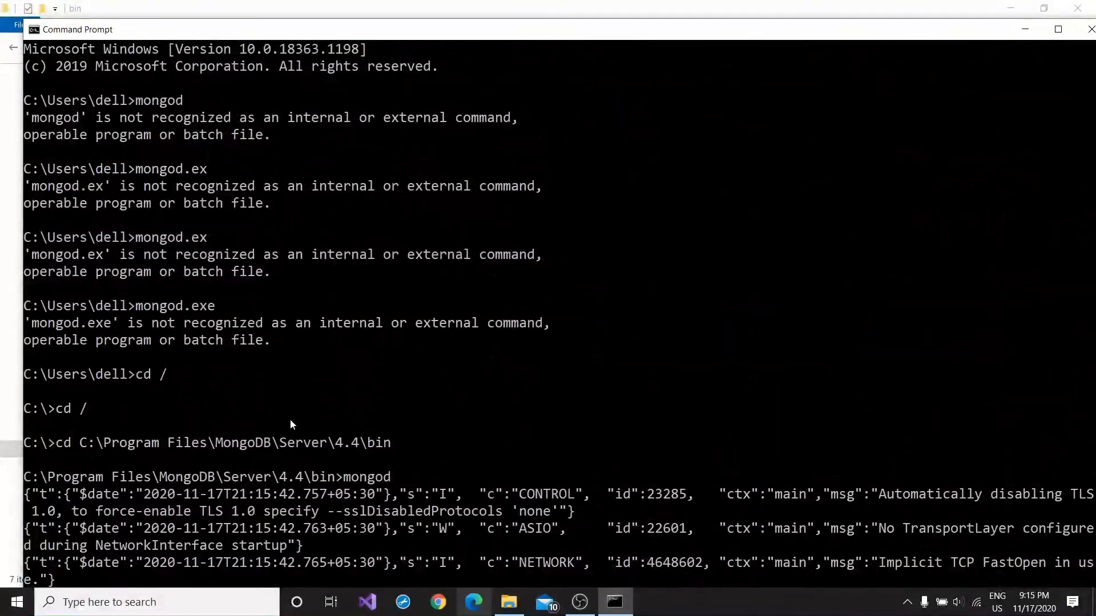
scroll(287, 417, down, 5)
scroll(287, 415, down, 9)
scroll(288, 415, down, 8)
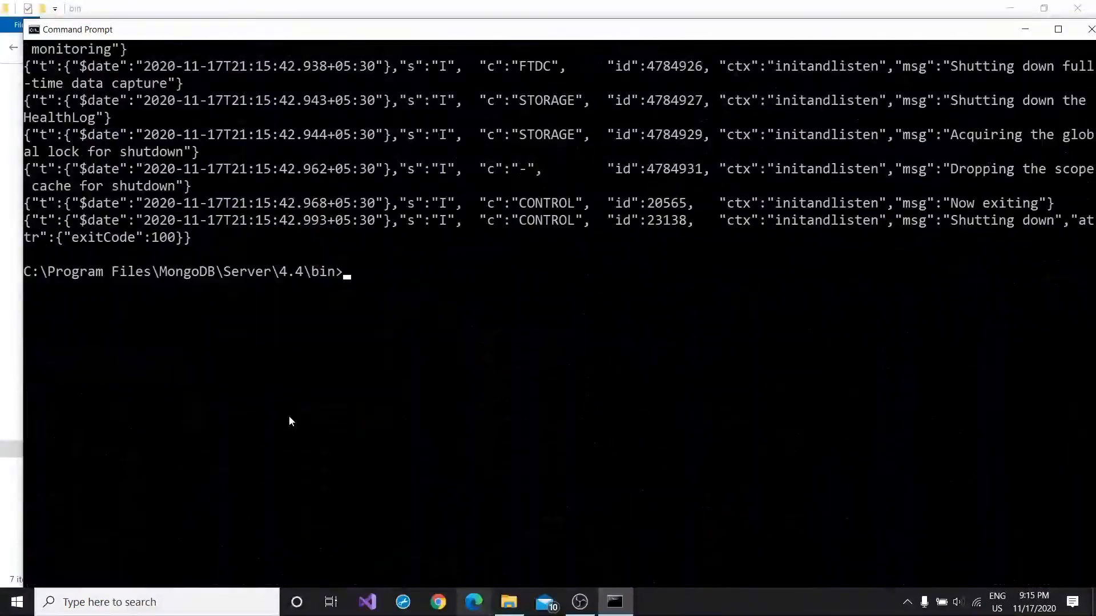
scroll(292, 444, down, 2)
text(mongo)
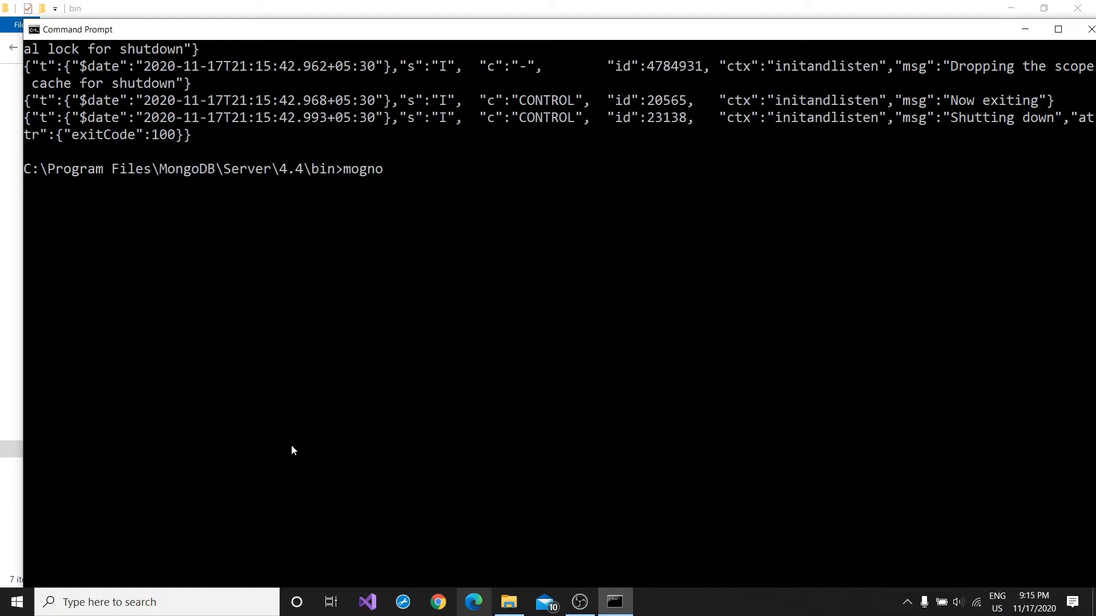
key(BackSpace)
key(BackSpace)
key(BackSpace)
text(ngod.e)
text(xe)
key(Return)
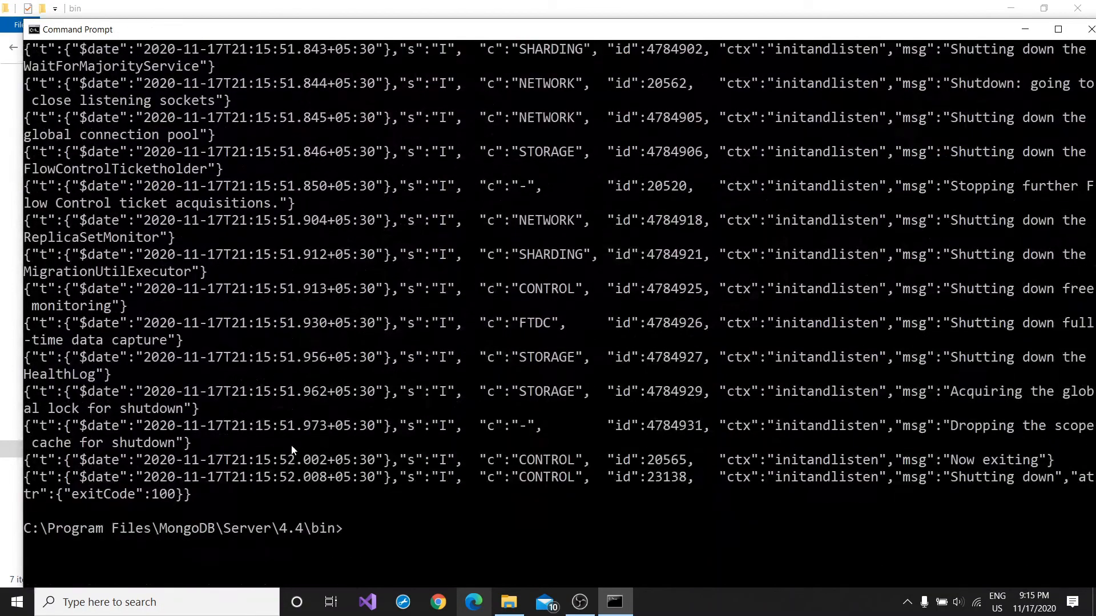